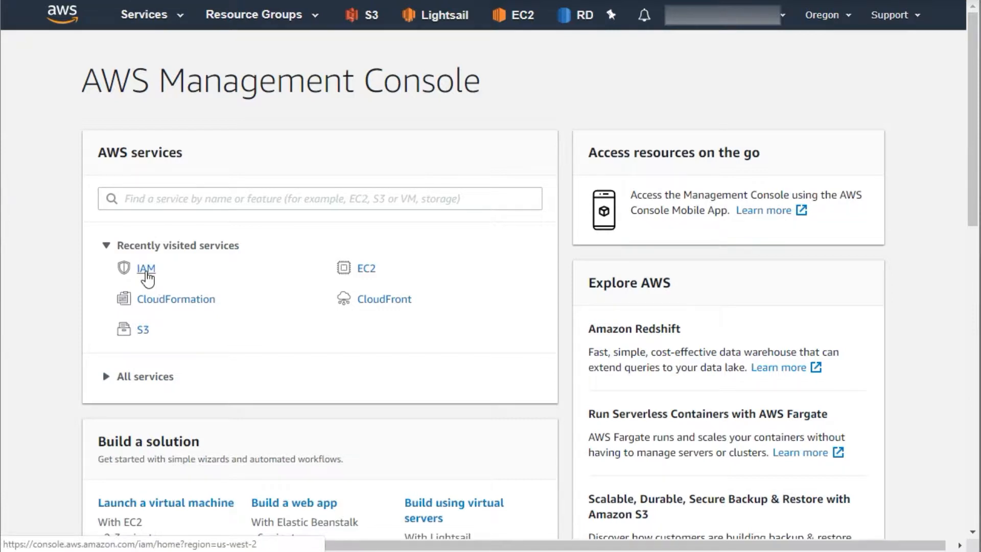
Open the IAM users list and start adding a new user named powercram.
click(146, 270)
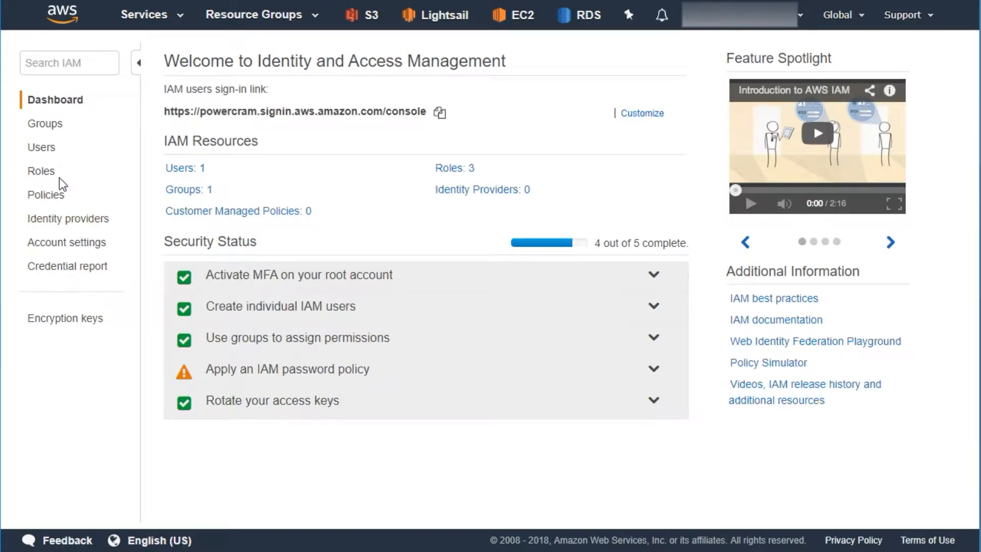
click(41, 147)
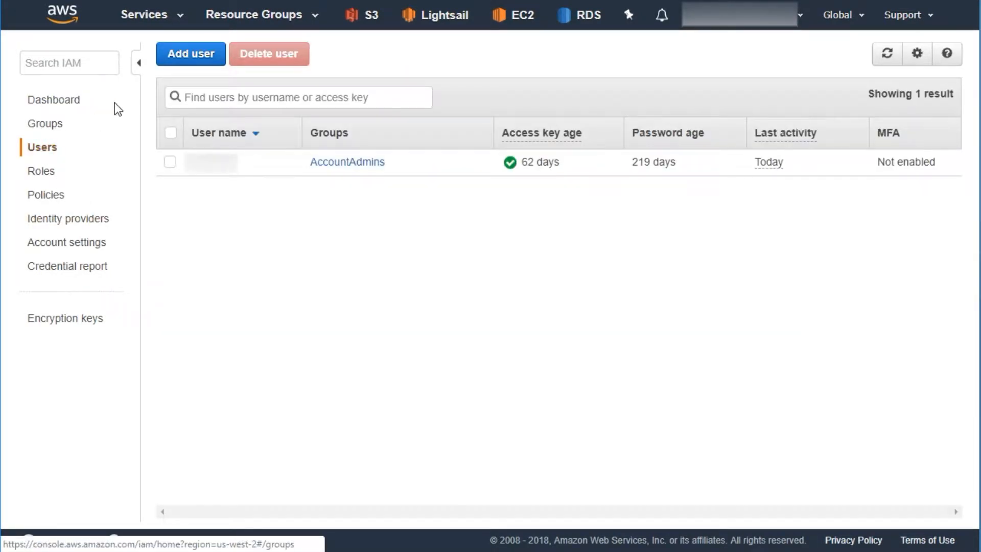
click(190, 54)
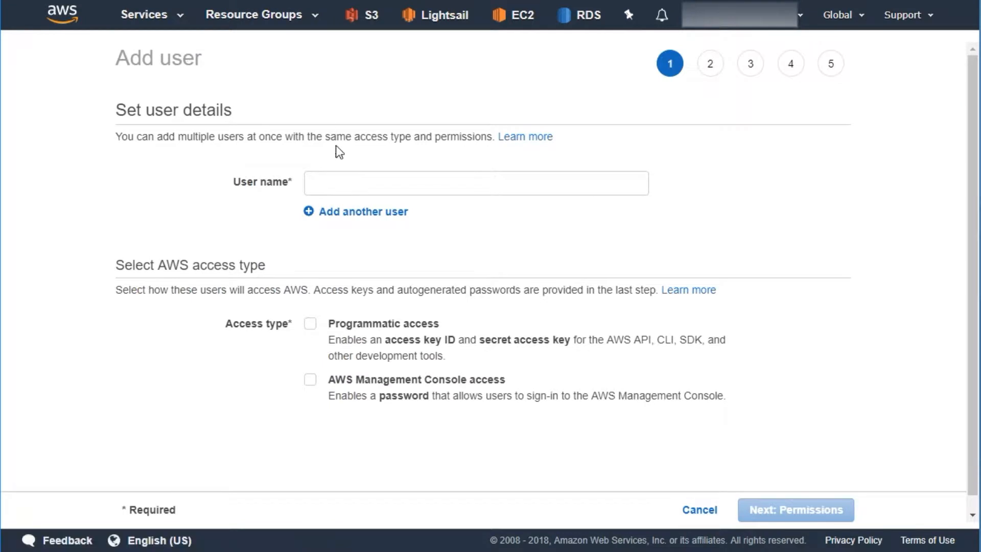
click(353, 182)
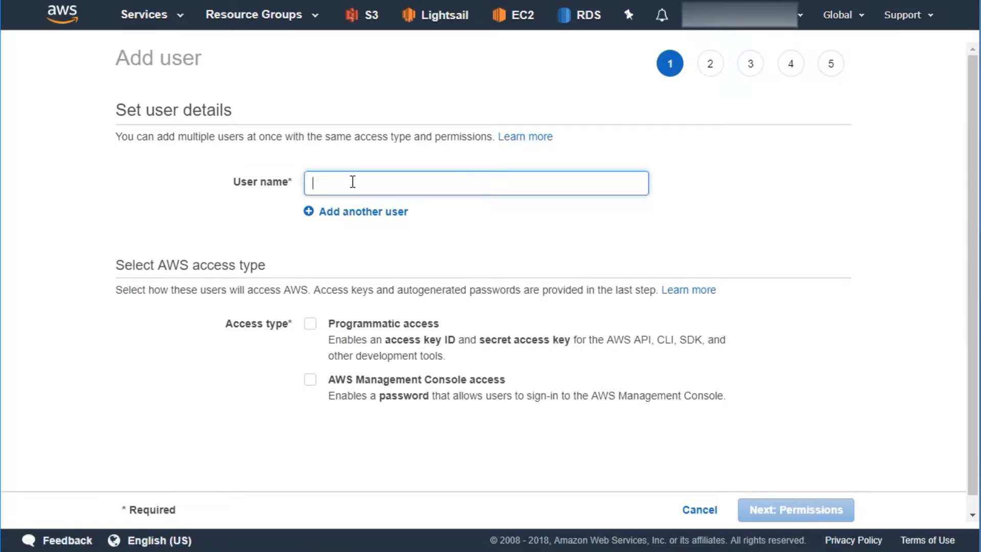
text(powerd)
text(ram)
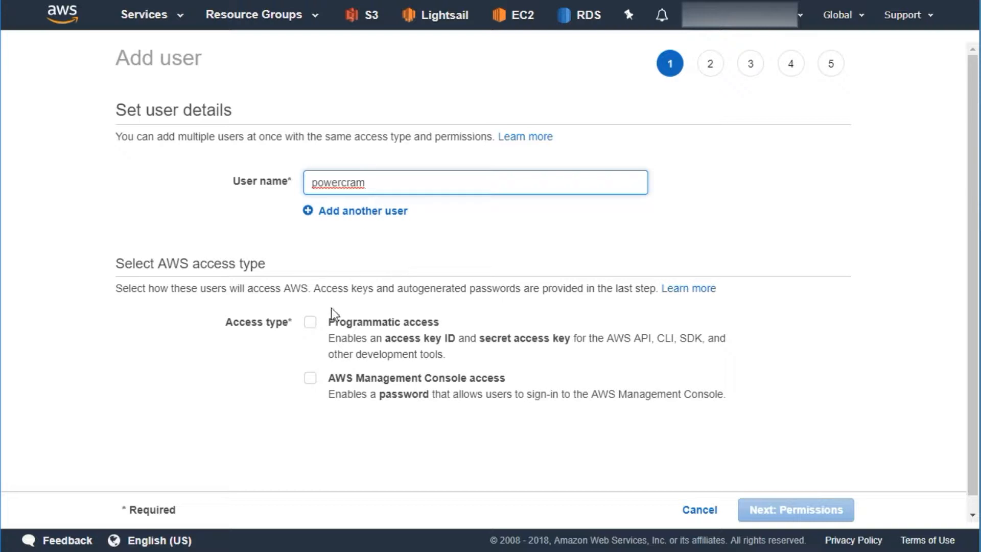
Grant the new user programmatic and AWS Management Console access, keeping the autogenerated password and required reset, and continue to permissions.
click(311, 324)
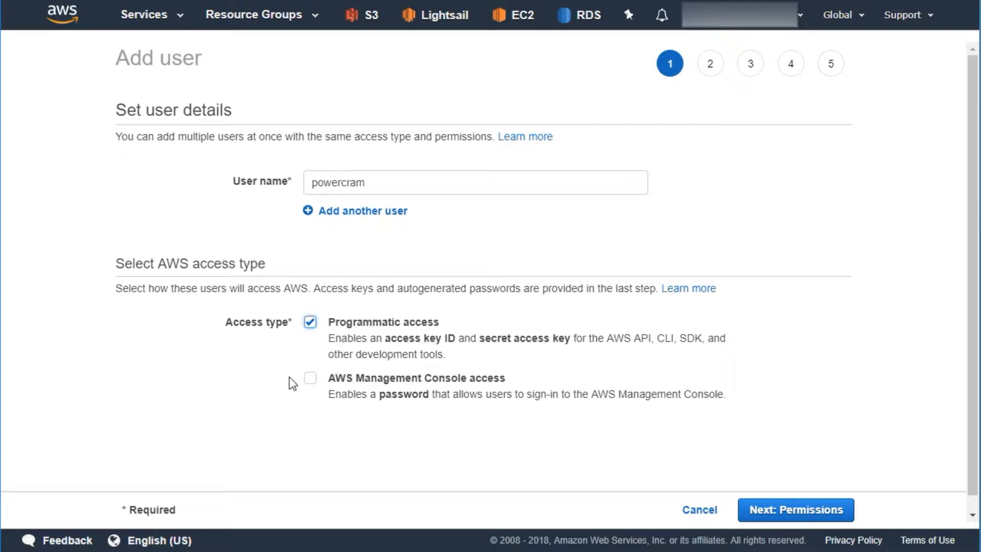
click(311, 379)
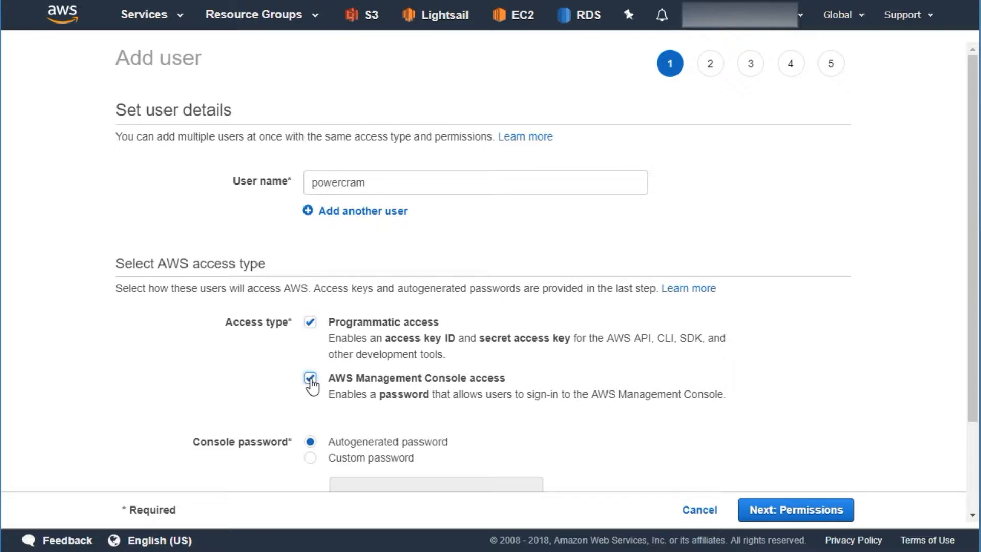
scroll(804, 365, down, 2)
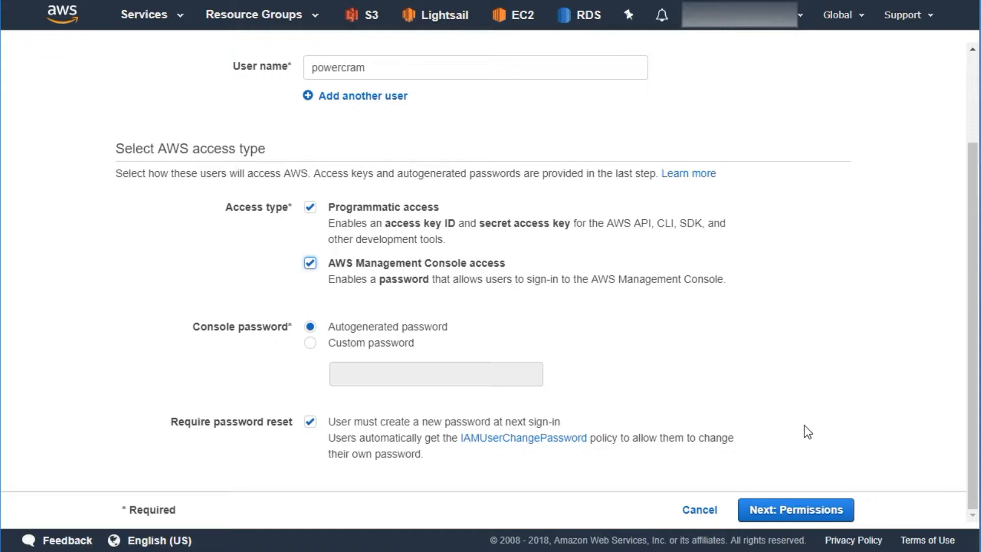
click(808, 517)
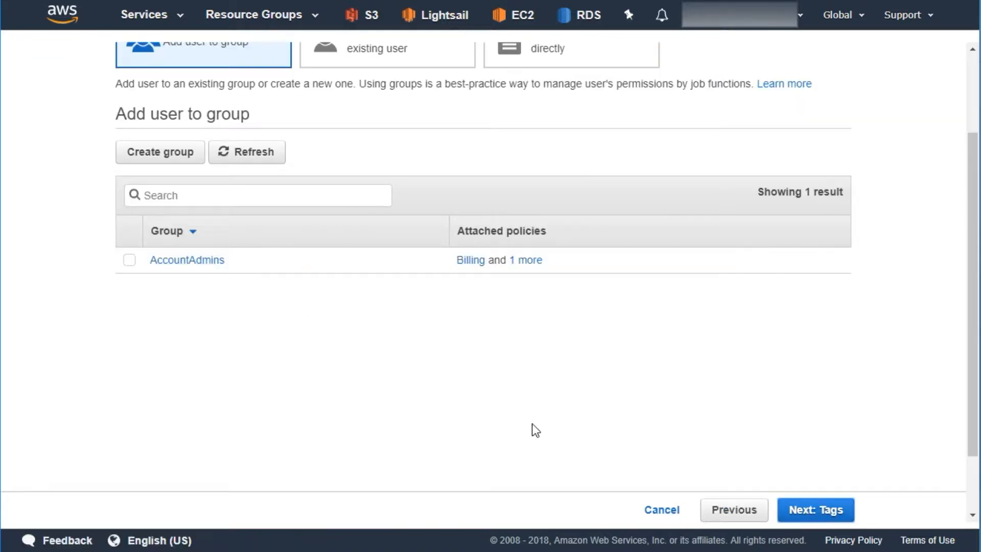
Create a group named Administrators with the AdministratorAccess policy for the new user.
scroll(358, 378, up, 3)
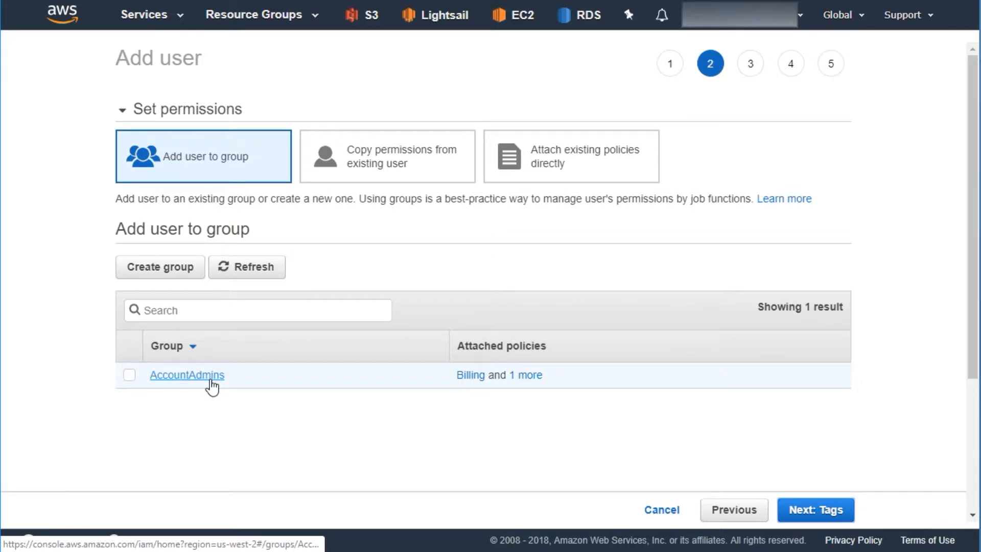
click(176, 273)
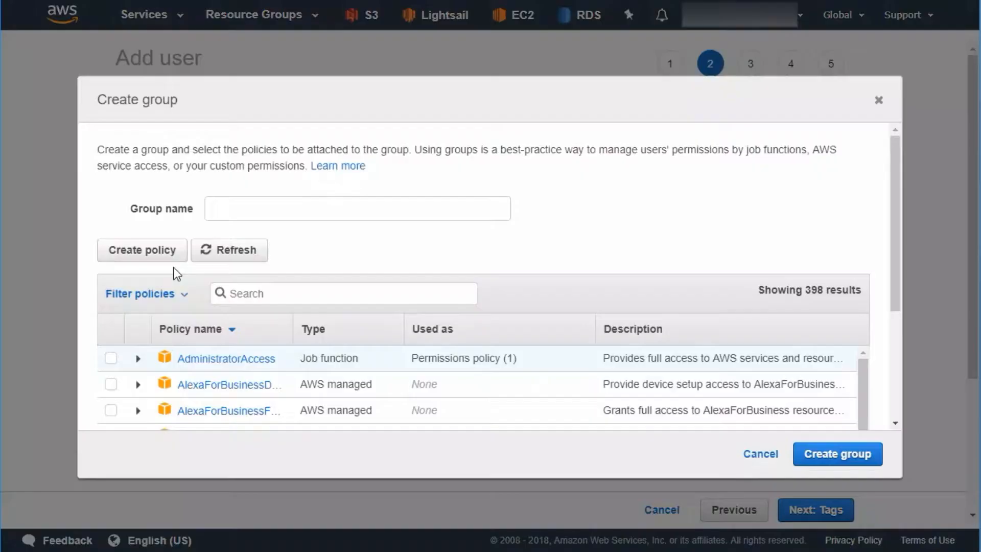
click(258, 203)
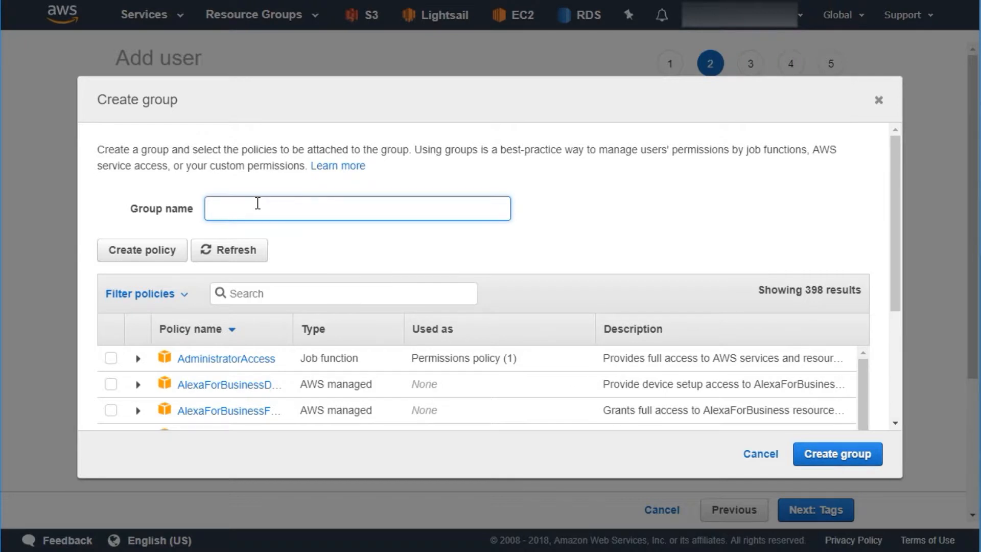
text(Administrators)
click(112, 359)
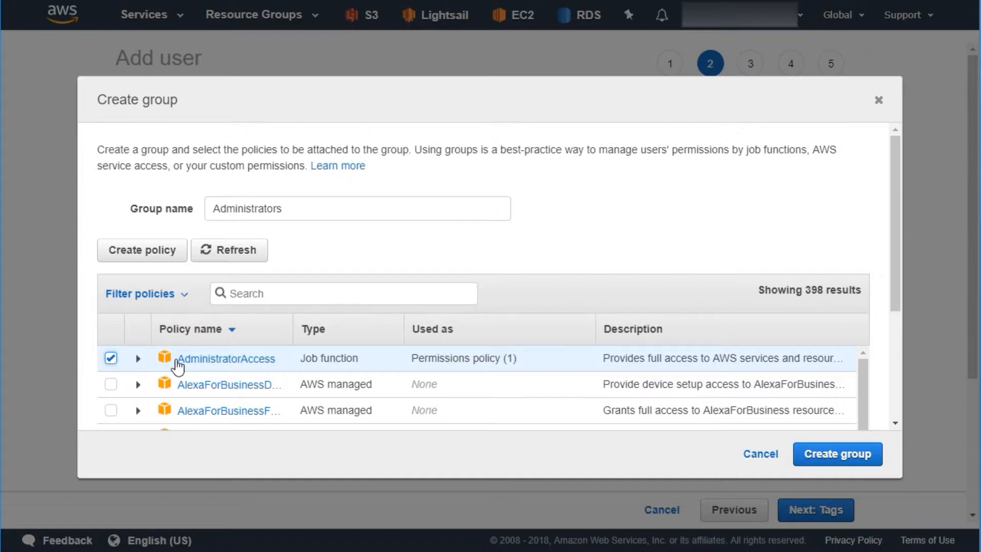
click(832, 455)
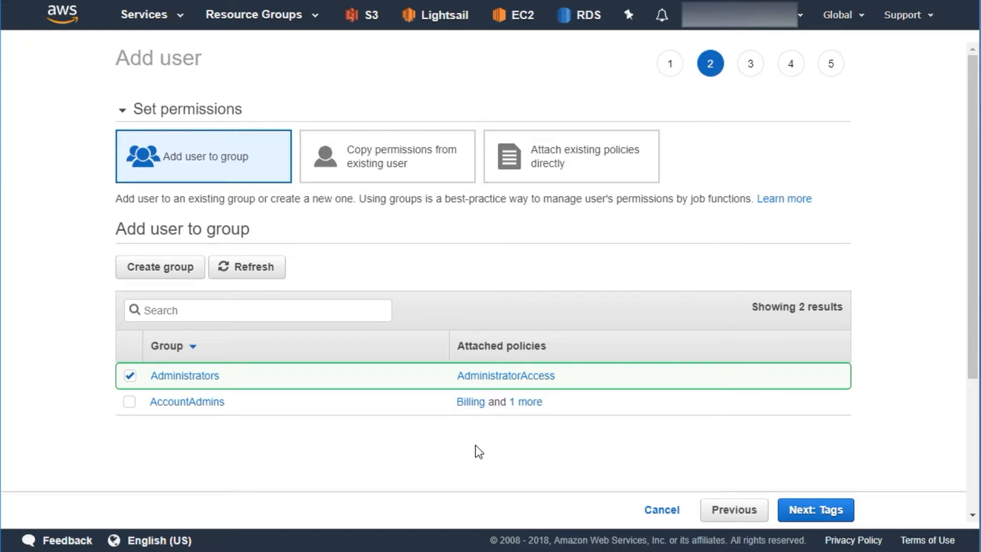
Continue without adding tags, review the user details and permissions summary, and create the user.
click(817, 510)
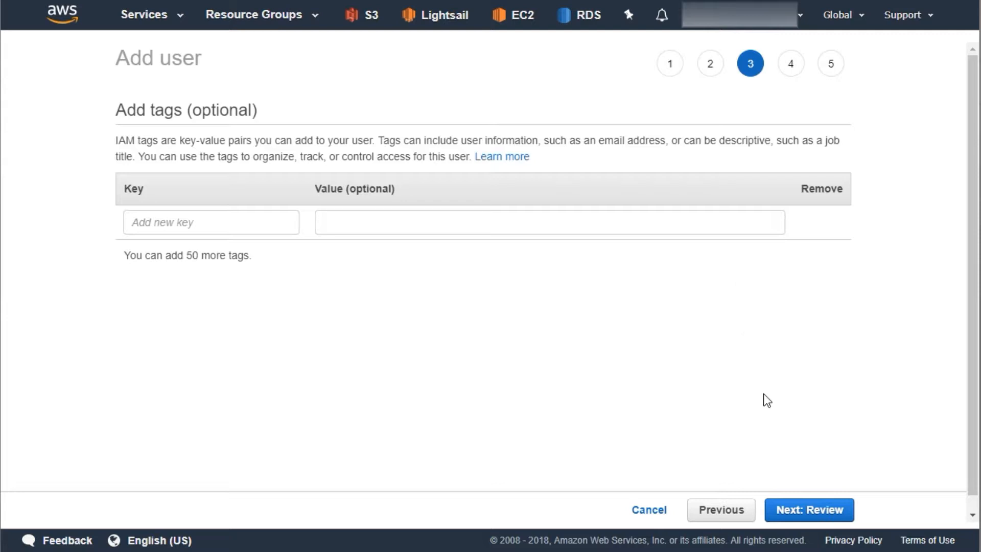
click(805, 513)
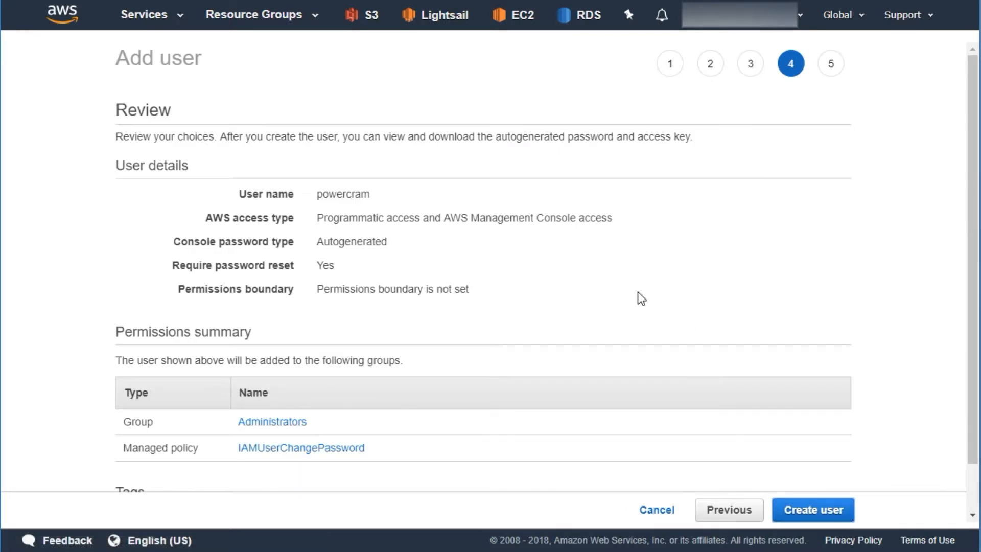
scroll(646, 292, down, 1)
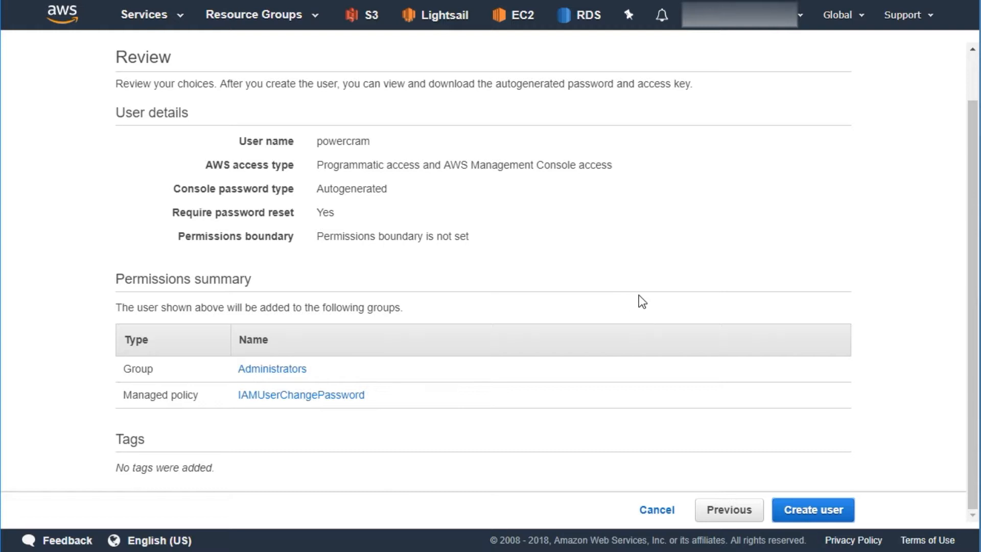
click(817, 511)
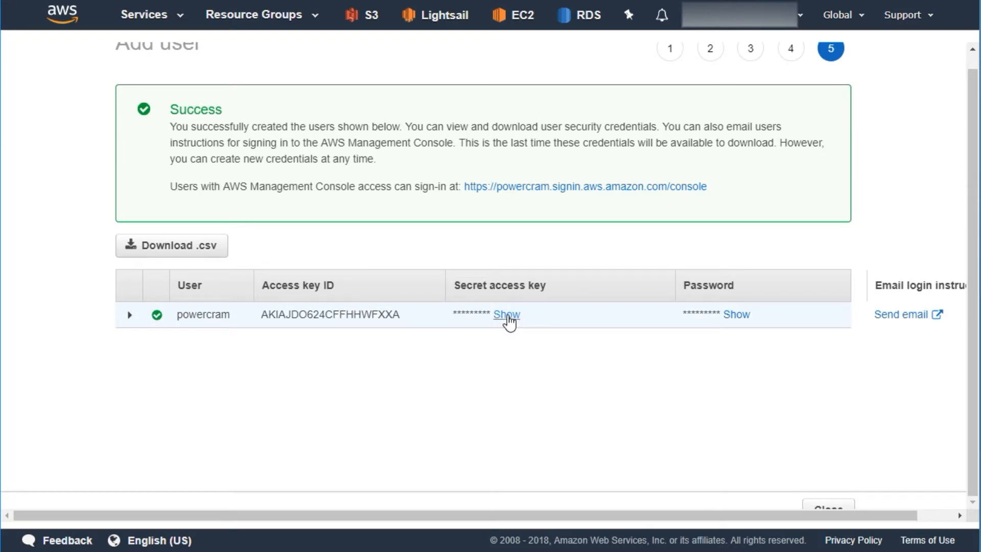
Briefly reveal the secret access key, hide it again, download the credentials as a .csv file, and close the wizard.
double_click(509, 321)
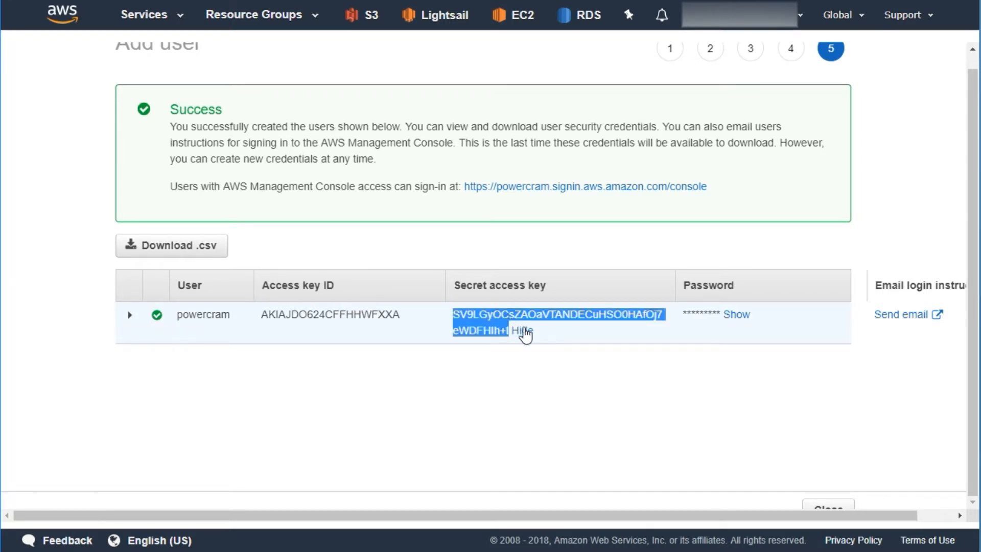
click(527, 332)
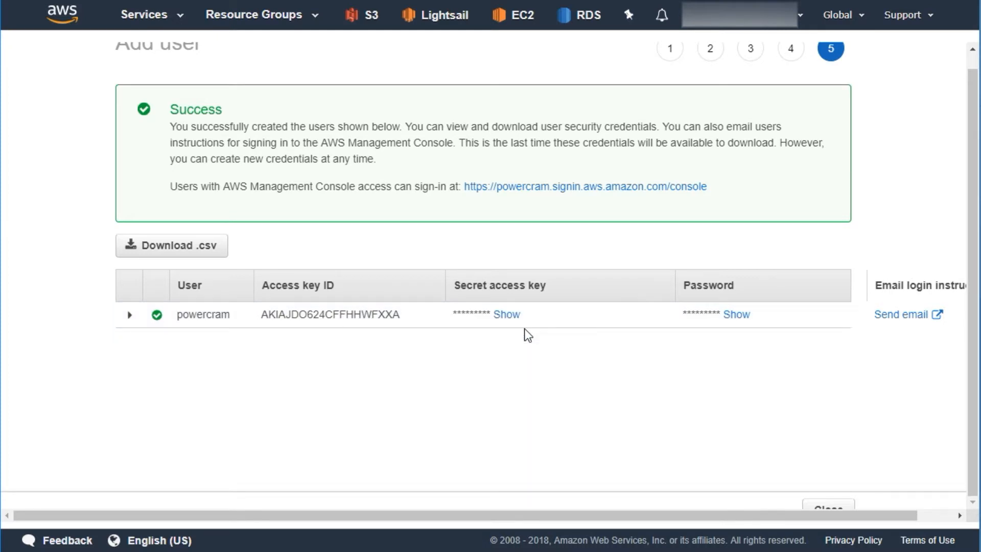
click(167, 251)
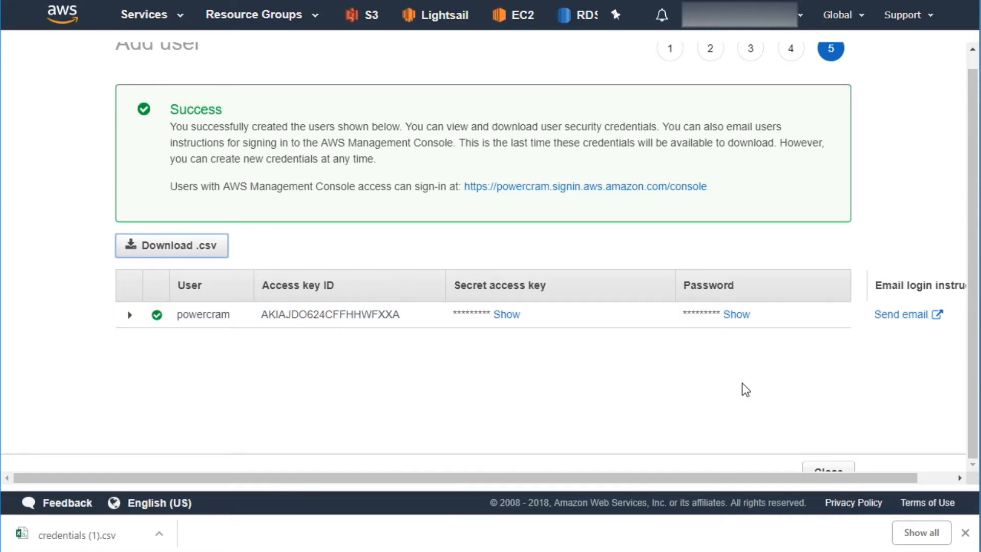
click(829, 468)
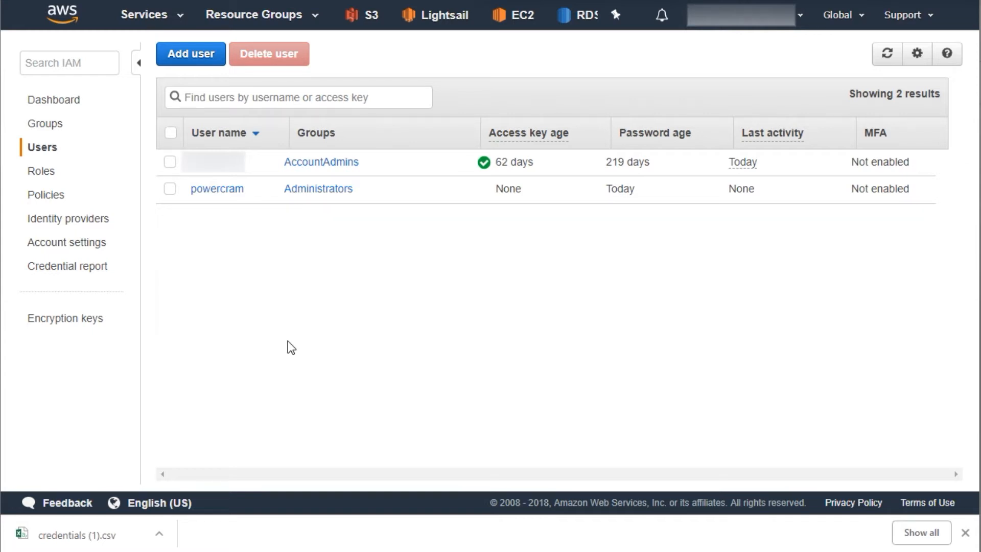
Open the security credentials of user powercram and make the existing access key inactive.
click(215, 192)
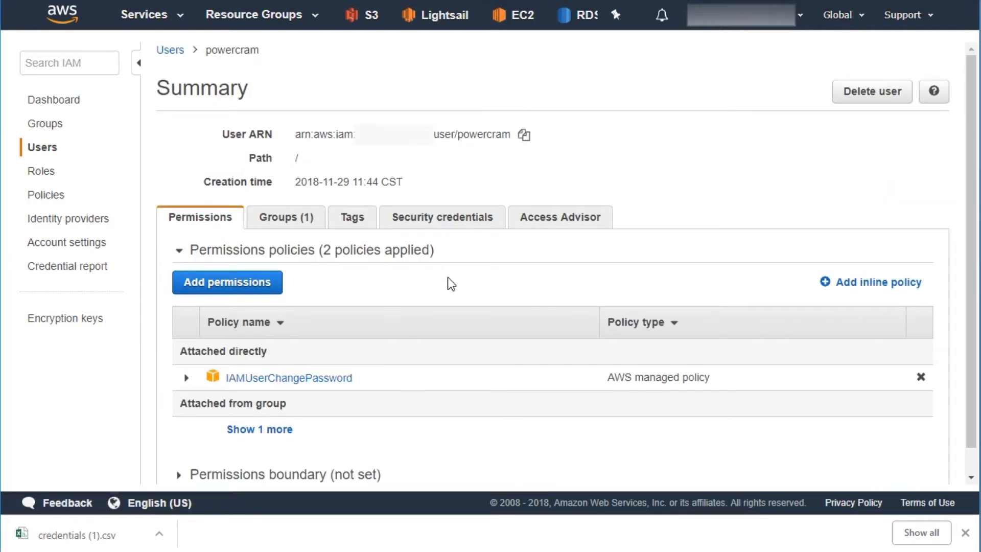
scroll(448, 277, down, 1)
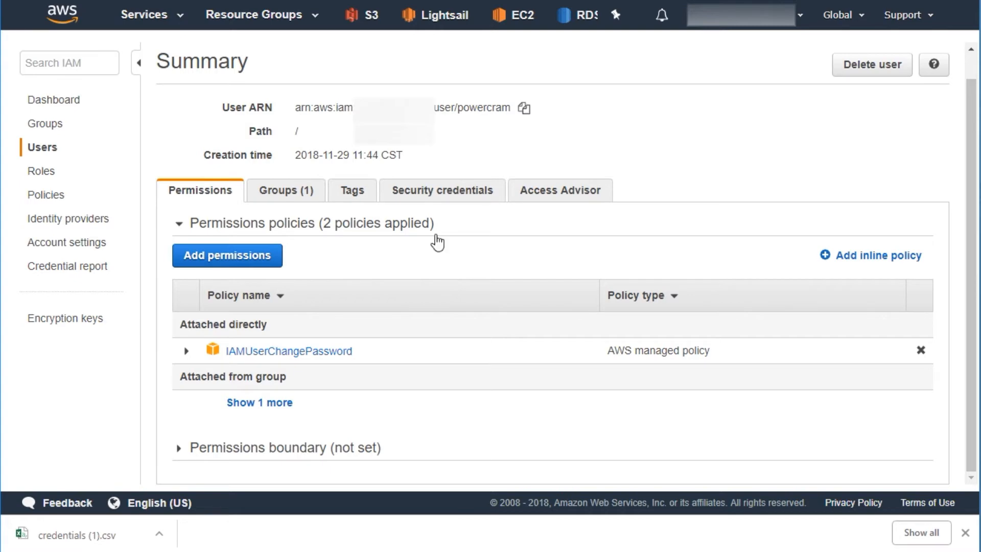
click(441, 194)
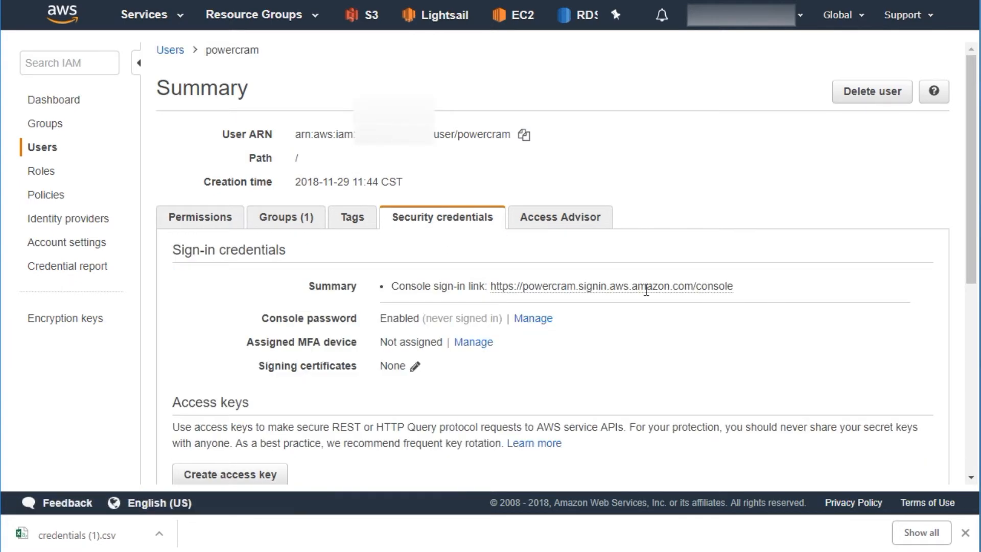
scroll(654, 299, down, 5)
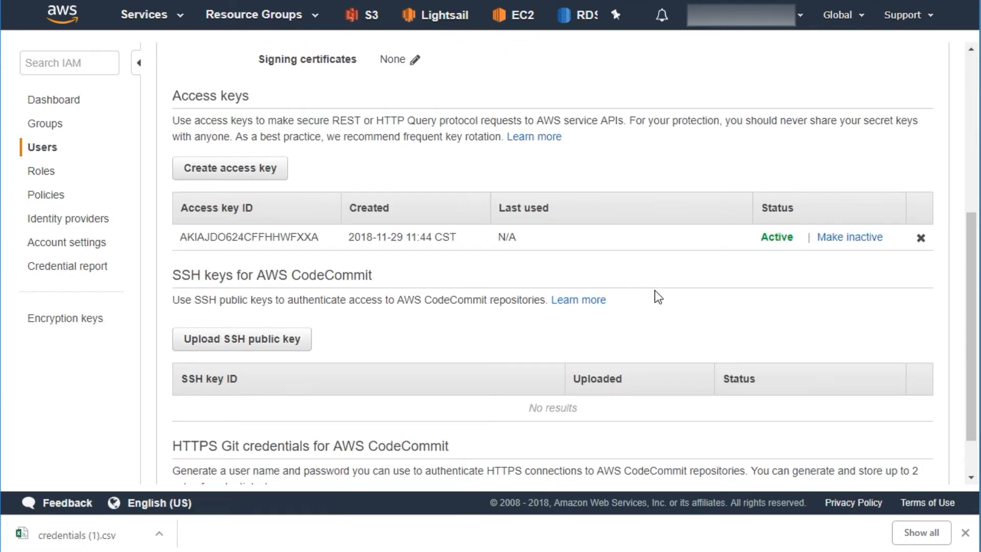
click(851, 240)
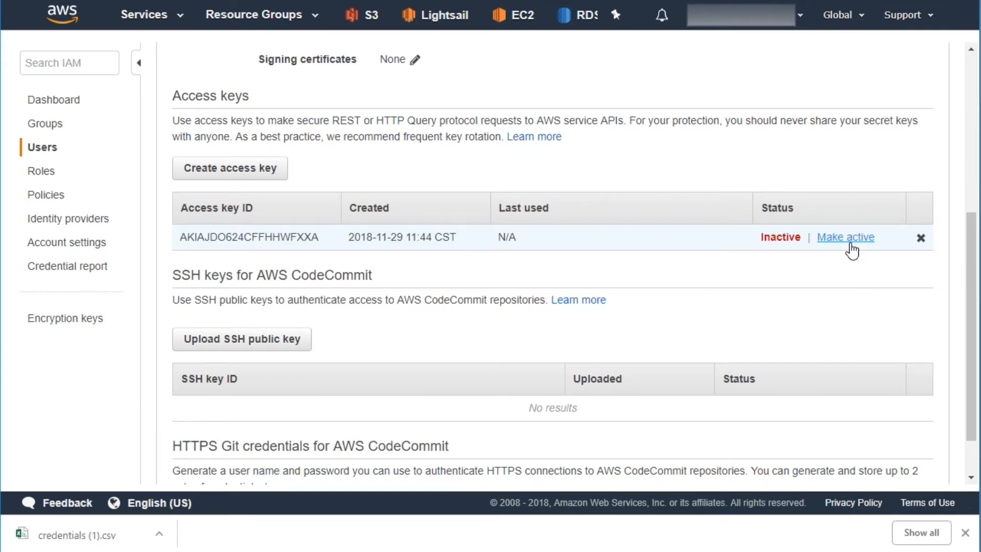
Create a new access key for user powercram and download its .csv file.
click(249, 171)
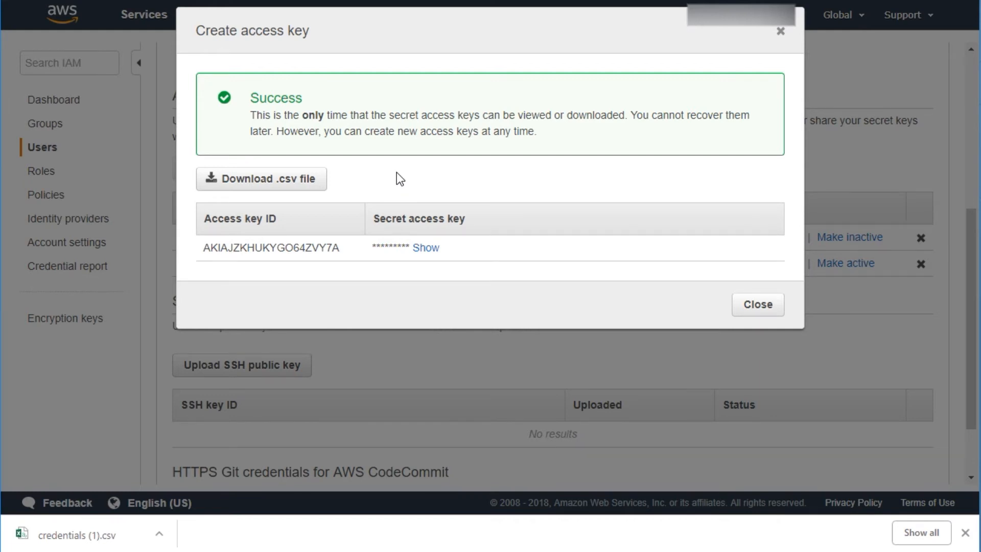
click(294, 185)
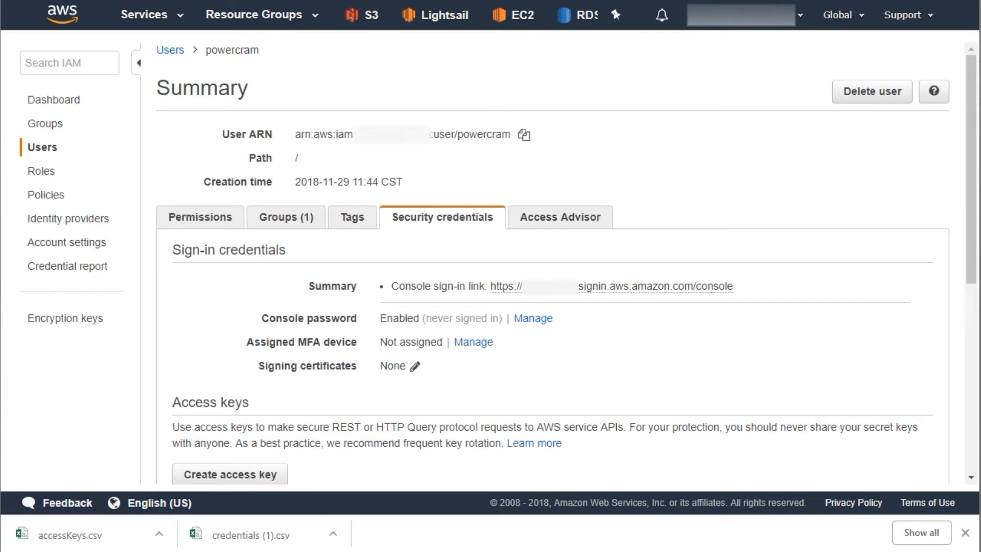
Open the account's console sign-in link in a new browser tab.
key(ctrl+t)
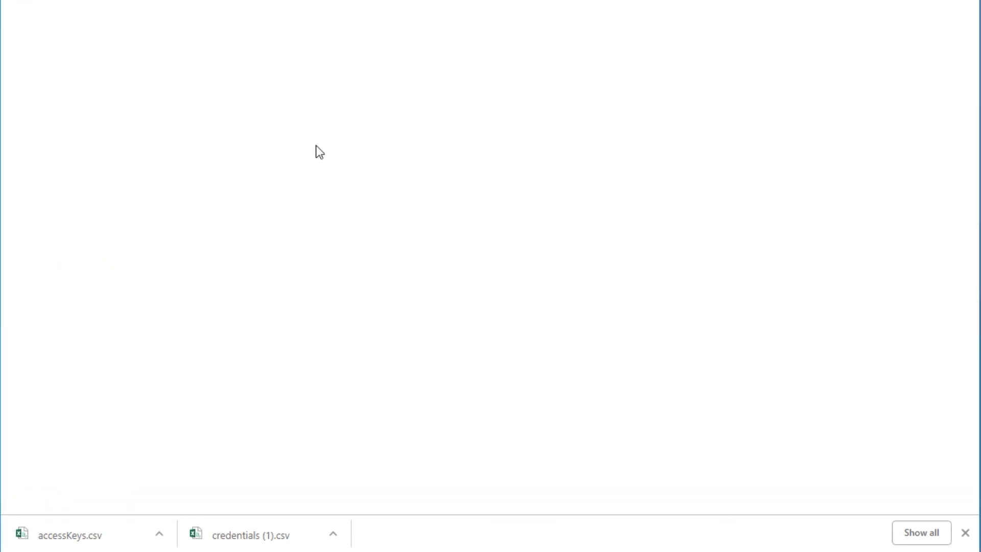
key(ctrl+v)
key(Return)
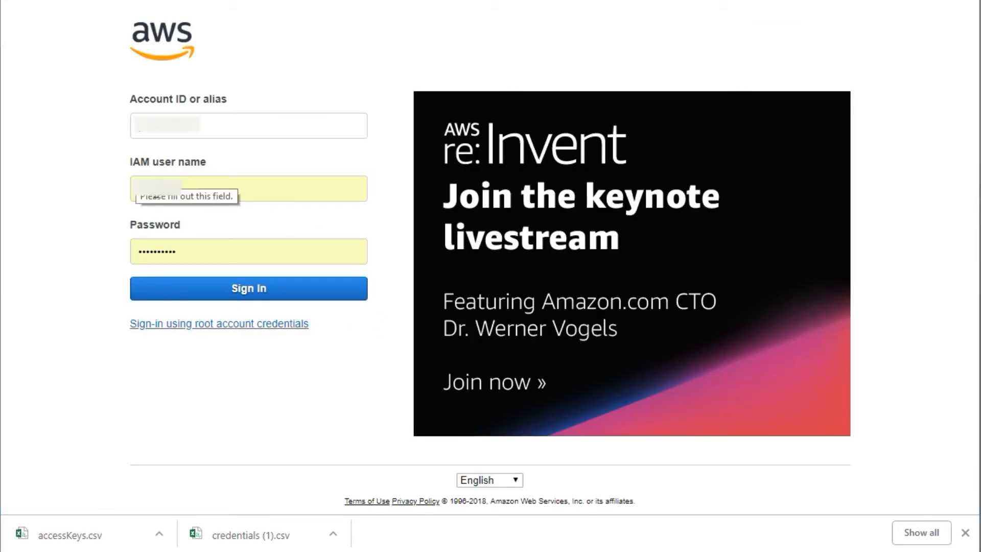
Sign in as IAM user powercram, pasting the autogenerated account password into the password field.
click(179, 184)
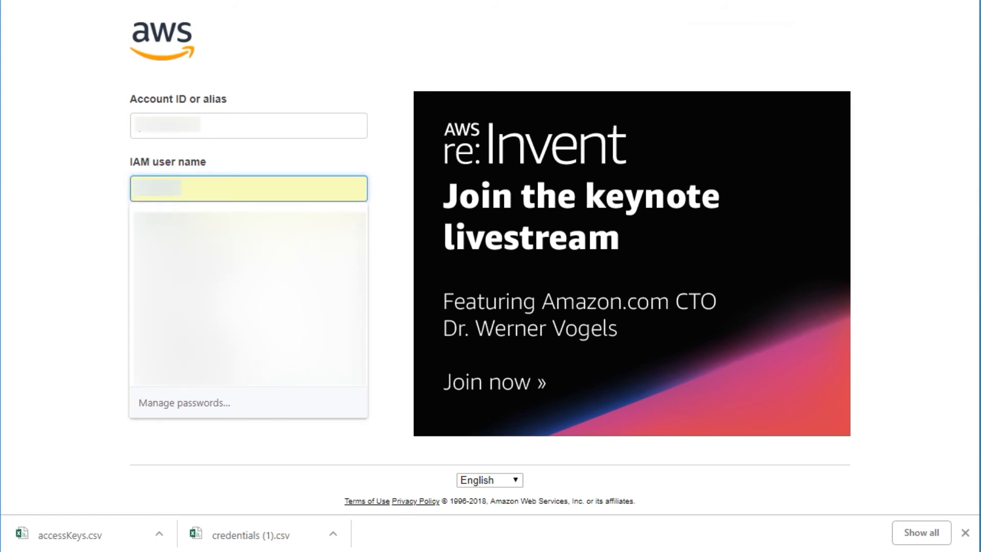
text(powercram)
key(Tab)
key(ctrl+v)
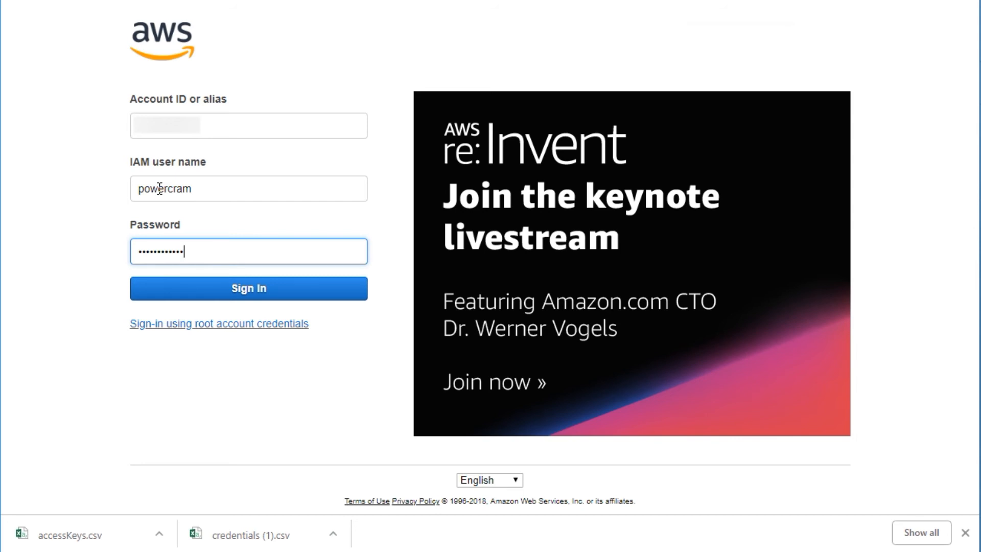
click(236, 294)
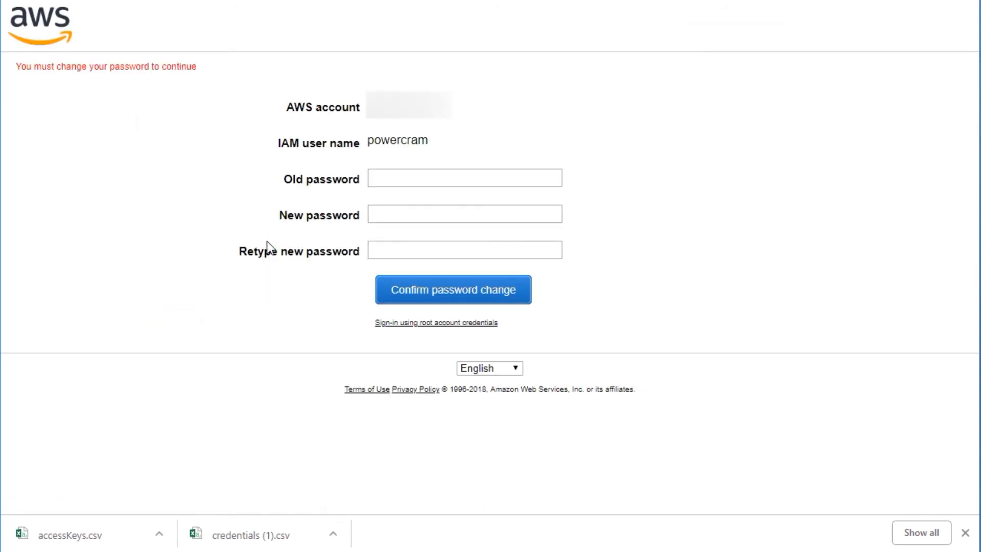
Complete the required password change, filling in the old password and the new password with its confirmation, and submit it.
click(426, 179)
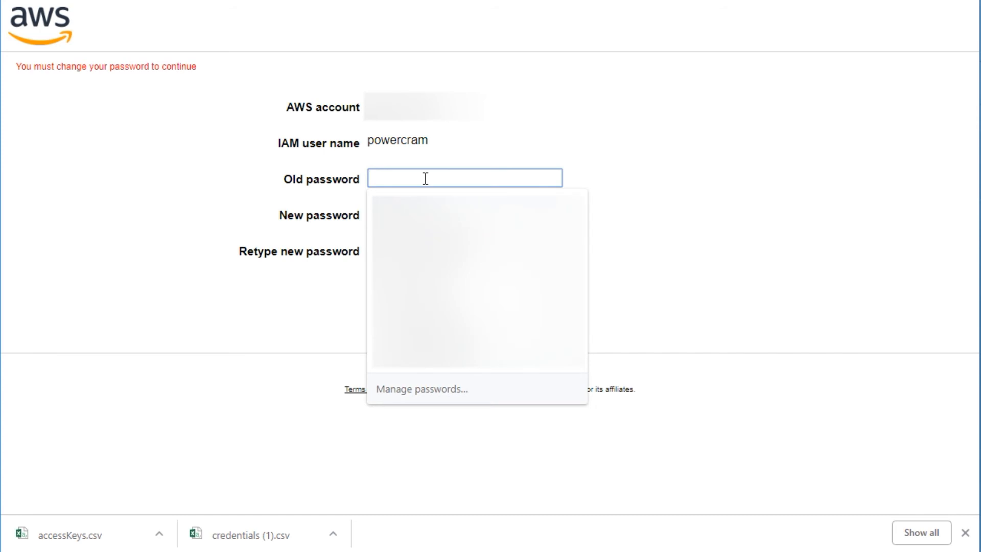
key(ctrl+v)
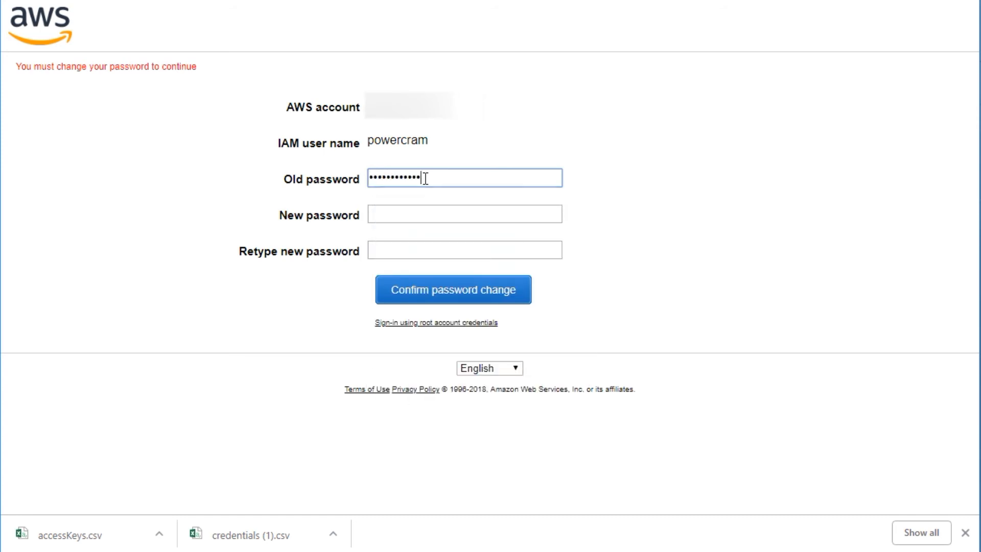
key(Tab)
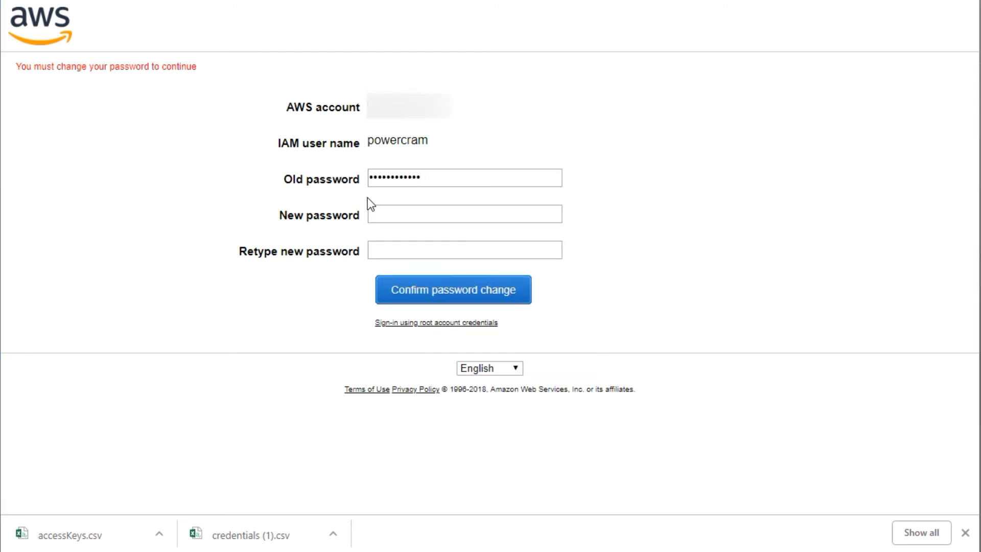
click(440, 215)
key(ctrl+v)
key(Tab)
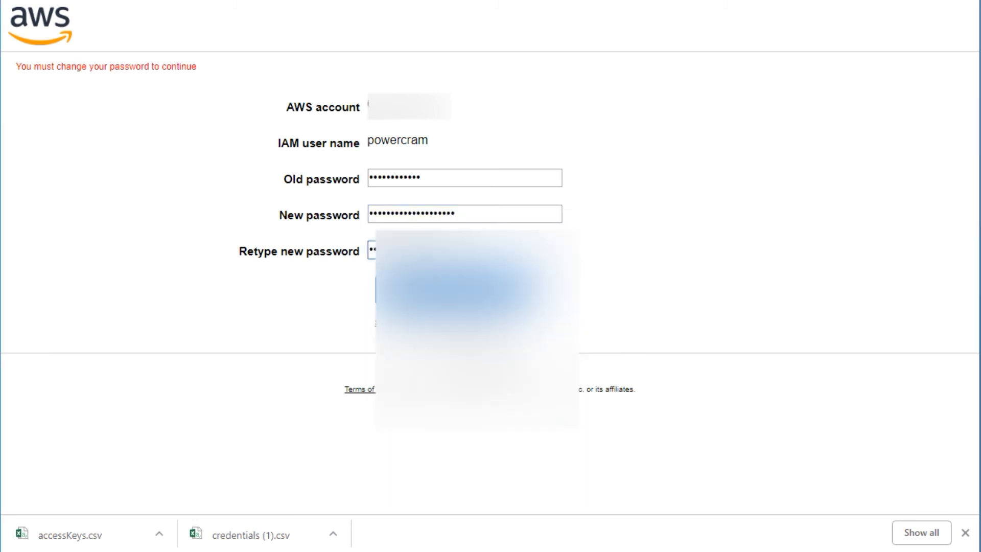
key(ctrl+v)
click(480, 296)
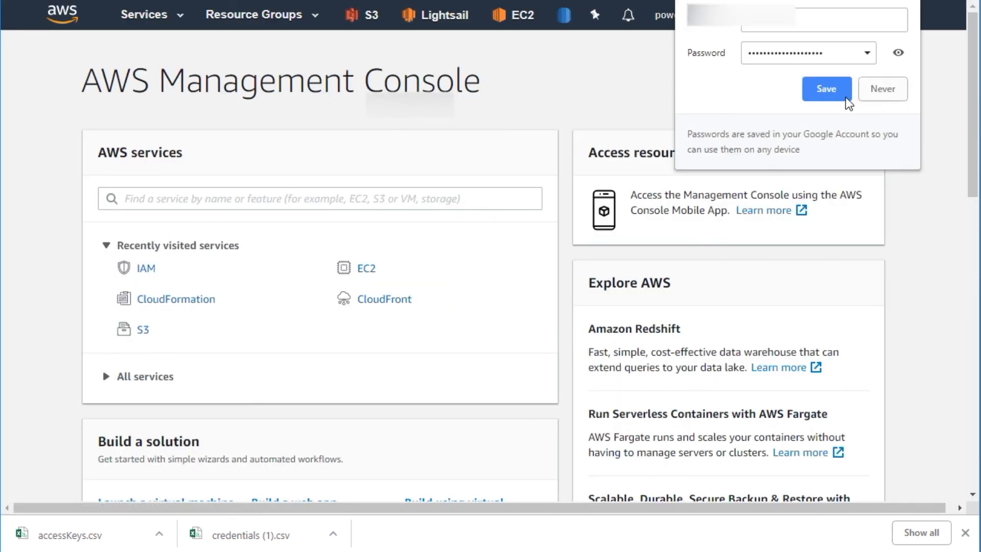
Save the new sign-in password in the browser and dismiss the bar of downloaded files.
click(832, 89)
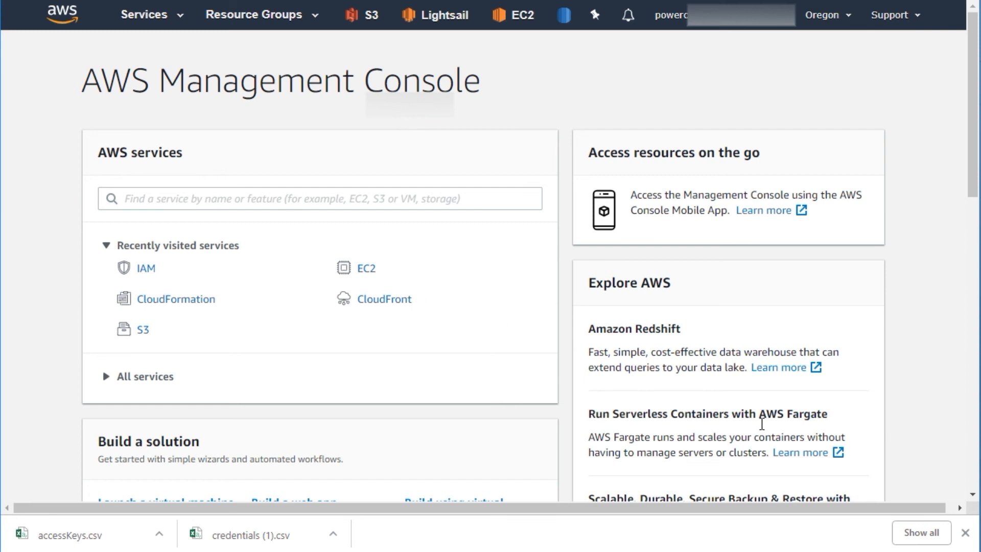
click(965, 535)
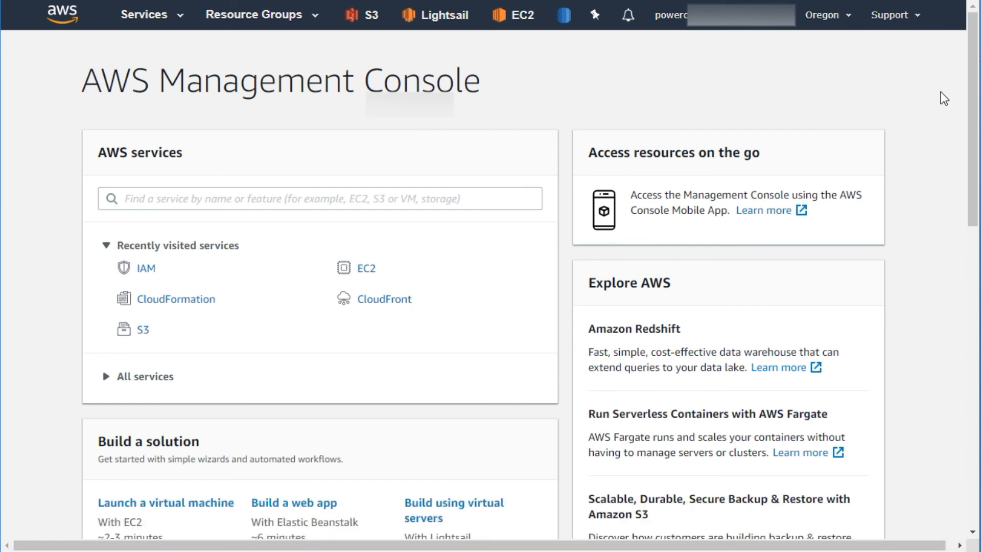